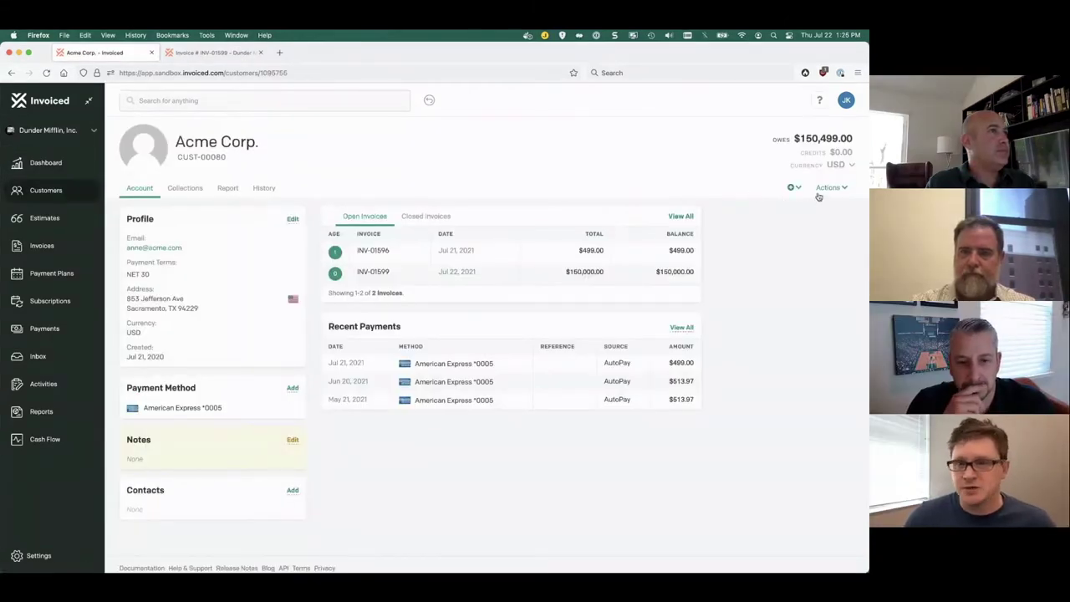
# Generate Acme Corp.'s Balance Forward statement for Jul 1 to Jul 22, 2021 in USD and send it as a letter
pyautogui.click(819, 195)
pyautogui.click(804, 222)
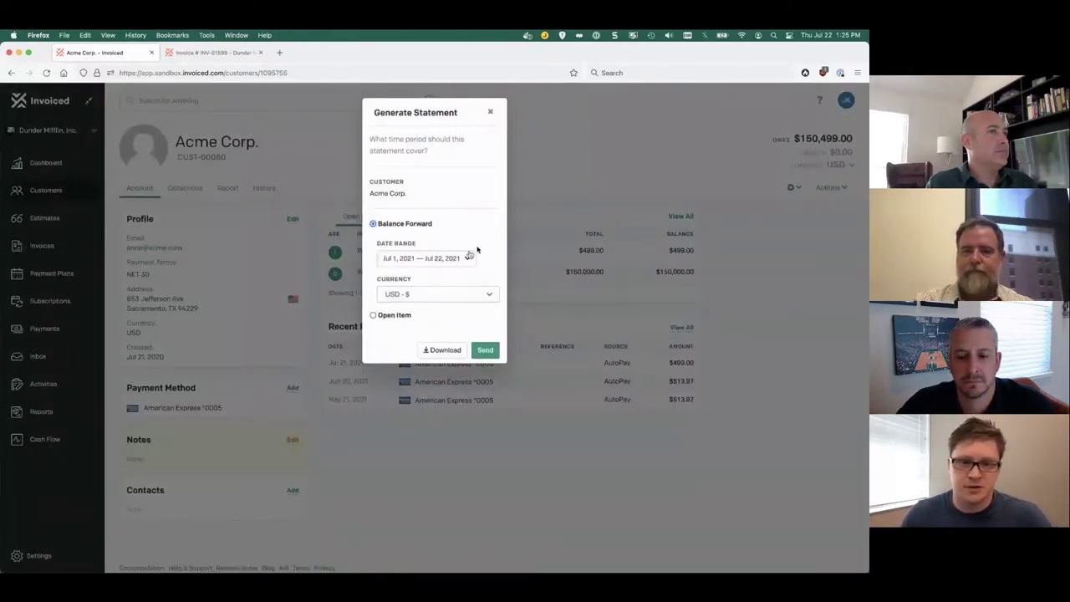
pyautogui.click(485, 351)
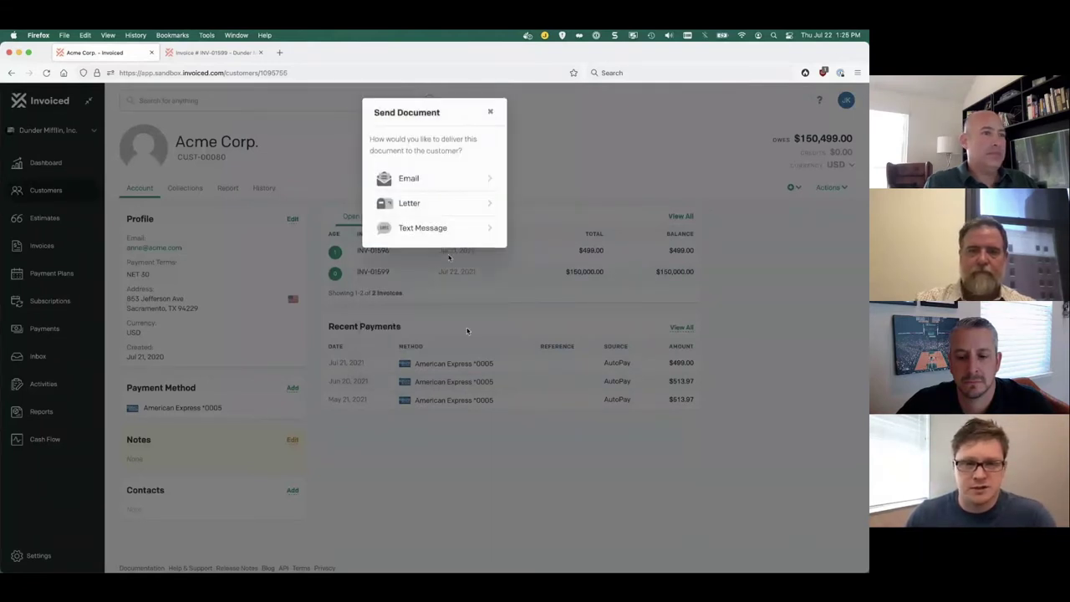
pyautogui.click(425, 209)
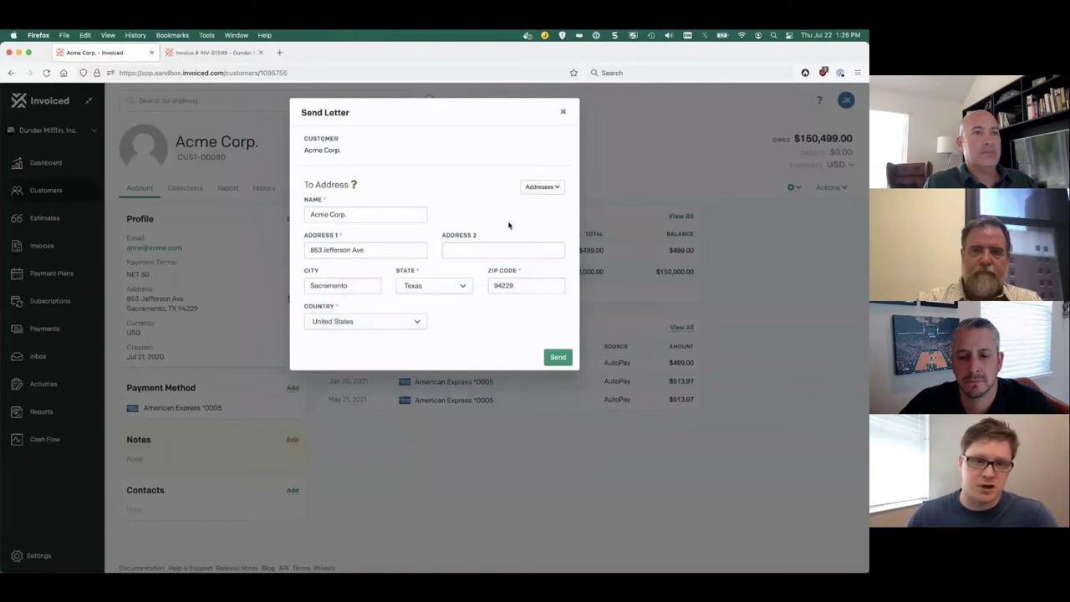
pyautogui.click(545, 189)
pyautogui.click(539, 242)
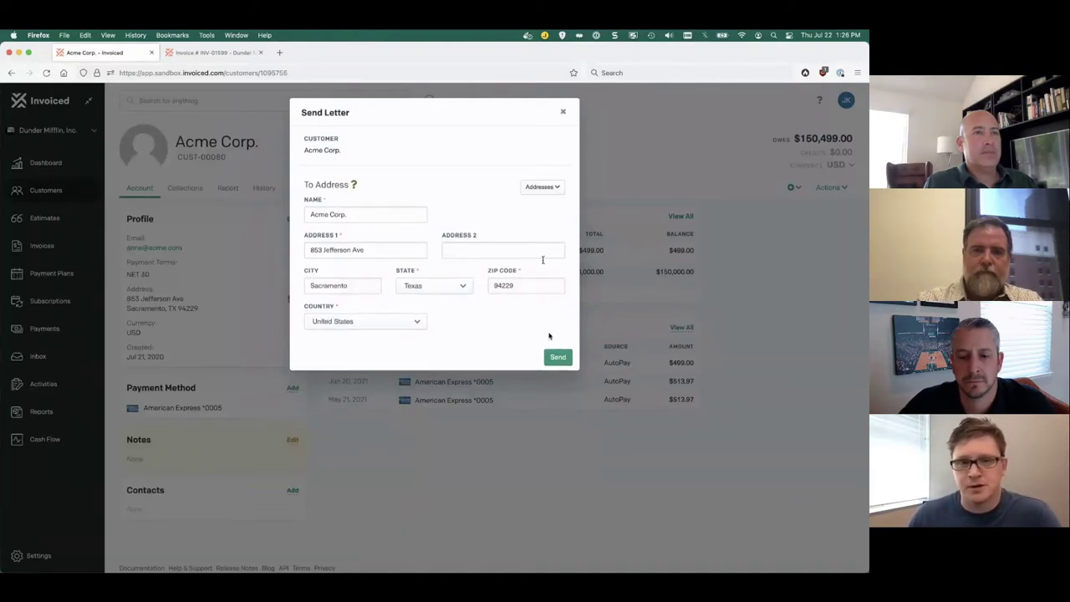
pyautogui.click(559, 358)
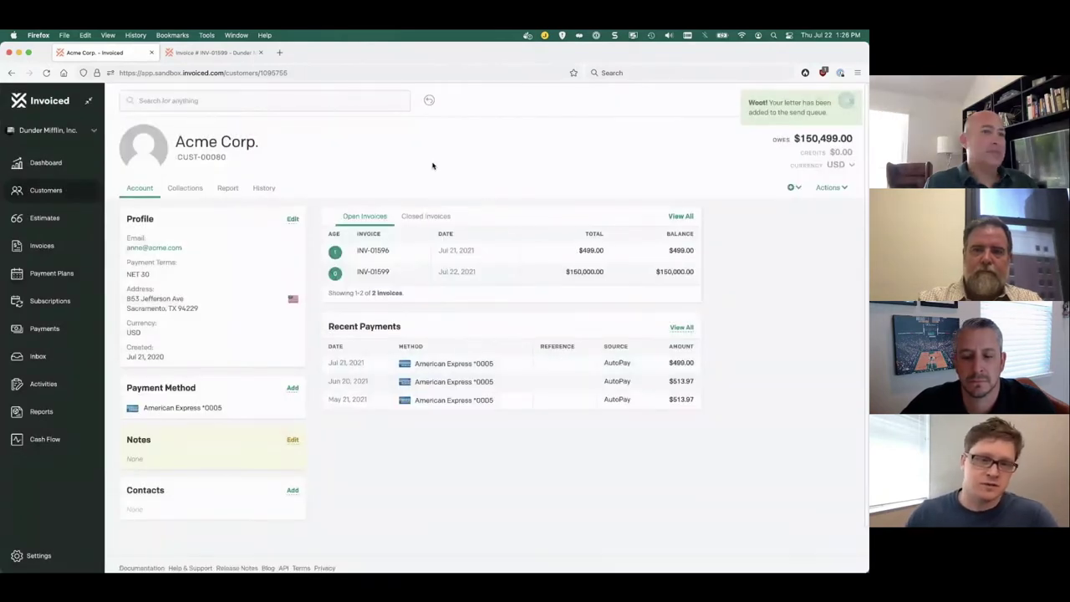
# Open the latest mailed letter from Acme Corp.'s history and open its PDF copy for viewing
pyautogui.click(263, 189)
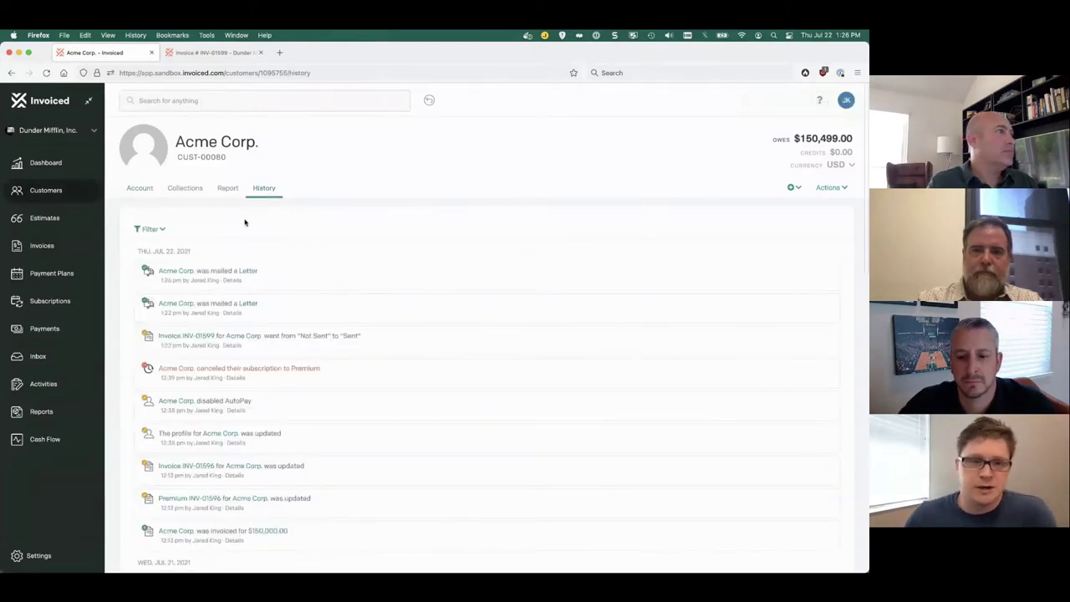
pyautogui.click(201, 278)
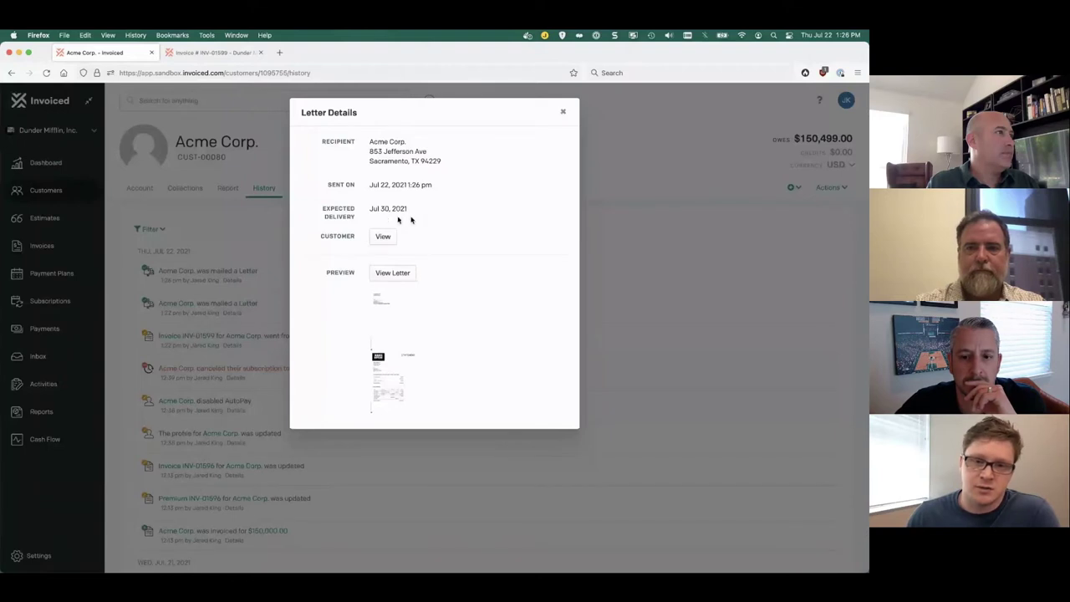
pyautogui.click(394, 274)
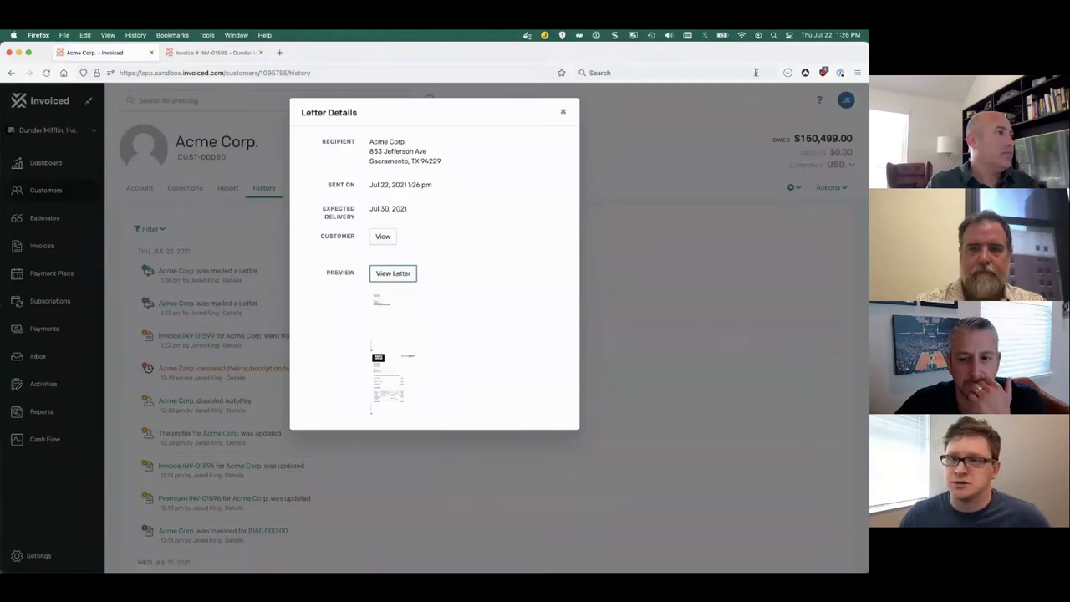
pyautogui.click(788, 74)
pyautogui.click(712, 93)
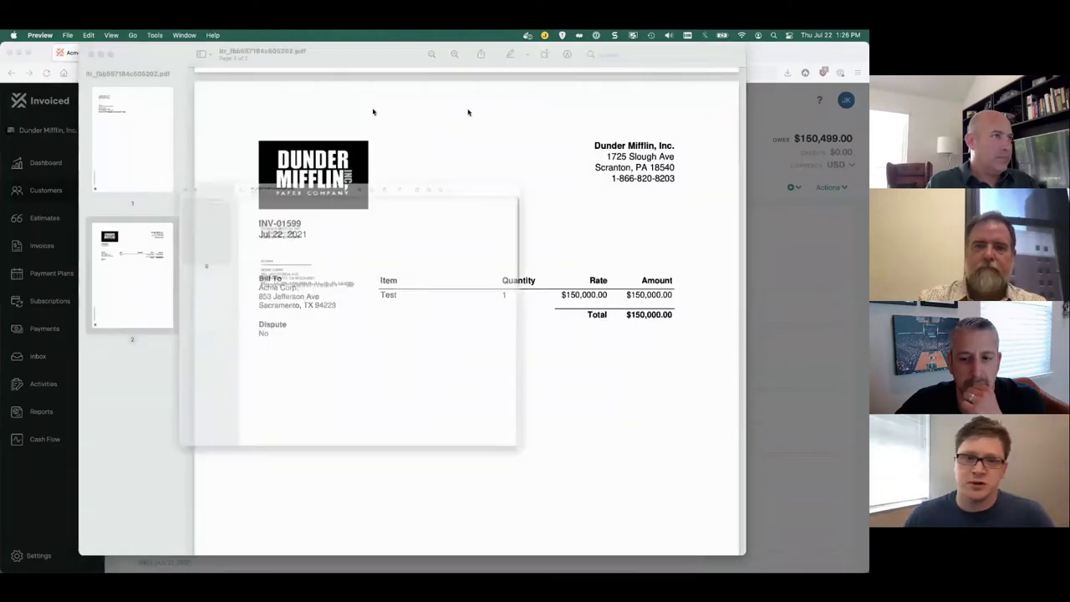
# Review the letter's address page and the statement's account summary and detail, and close the PDF and letter details
pyautogui.scroll(2, 426, 314)
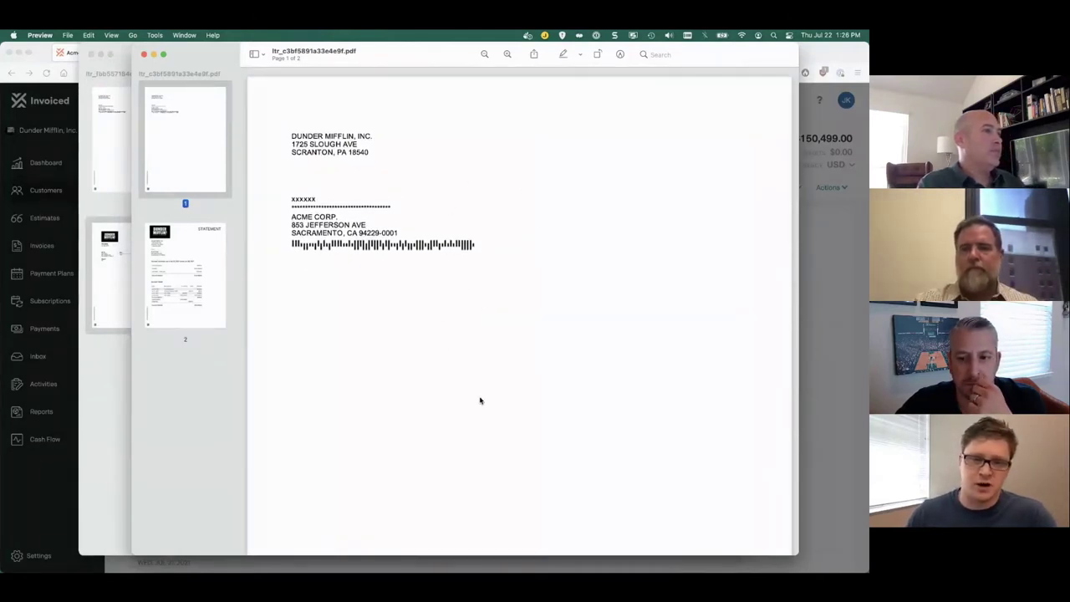
pyautogui.scroll(-5, 480, 401)
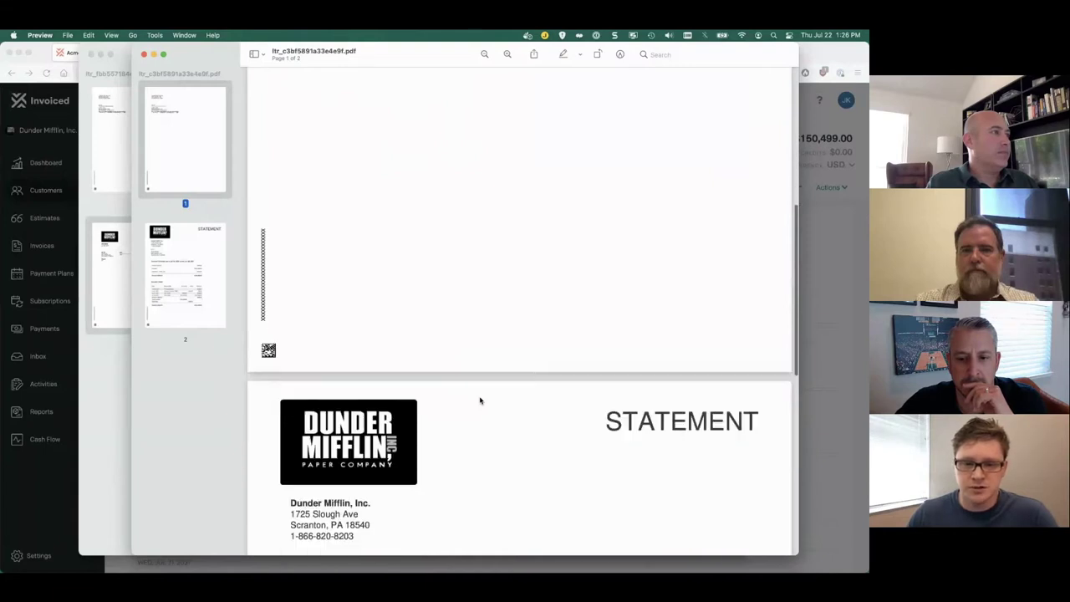
pyautogui.scroll(-3, 480, 400)
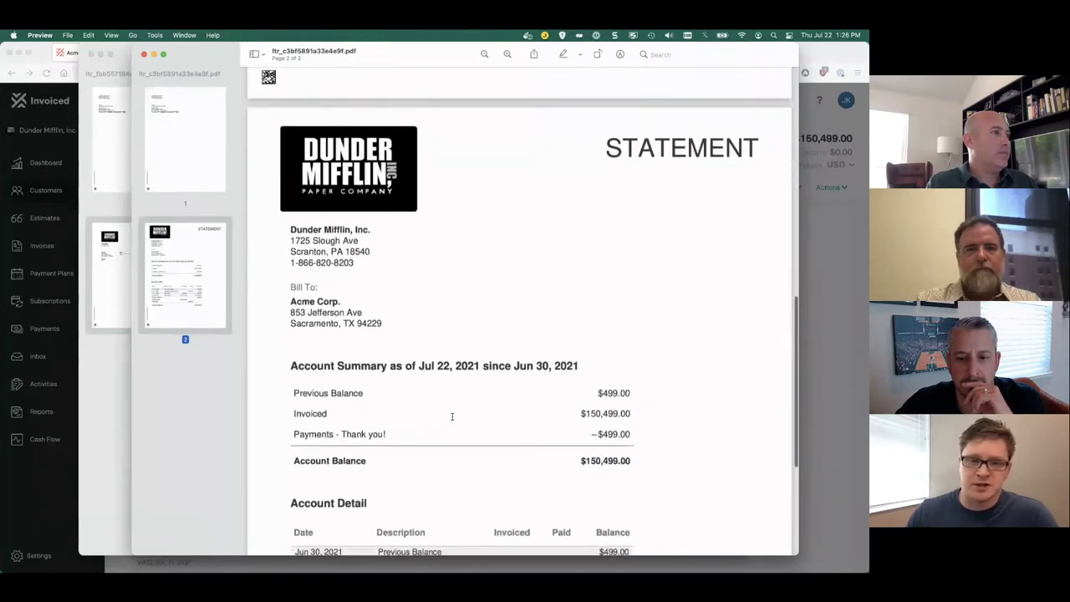
pyautogui.scroll(-1, 451, 416)
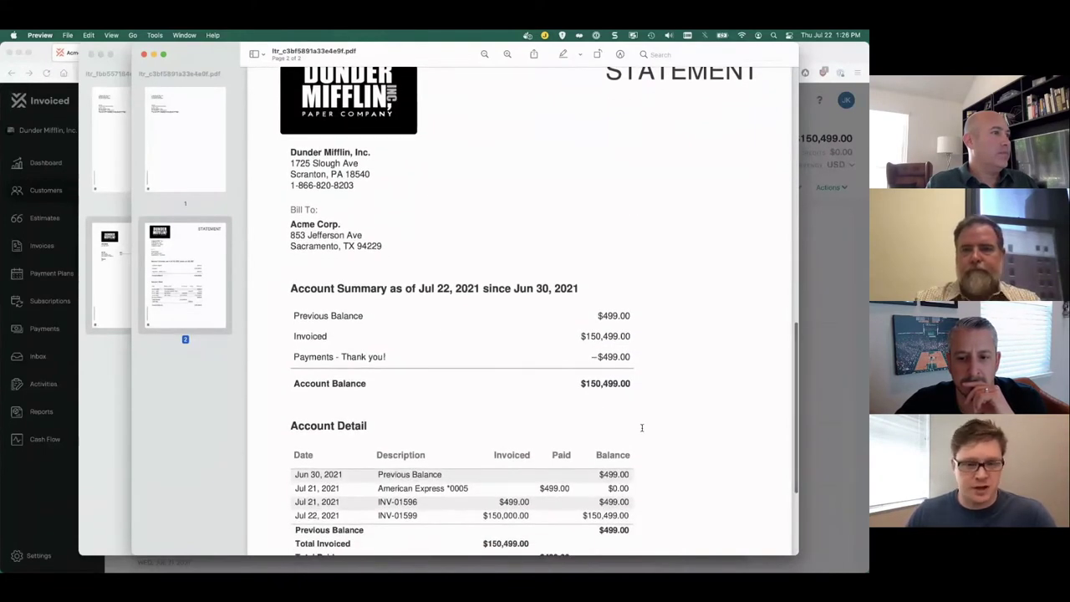
pyautogui.scroll(2, 640, 428)
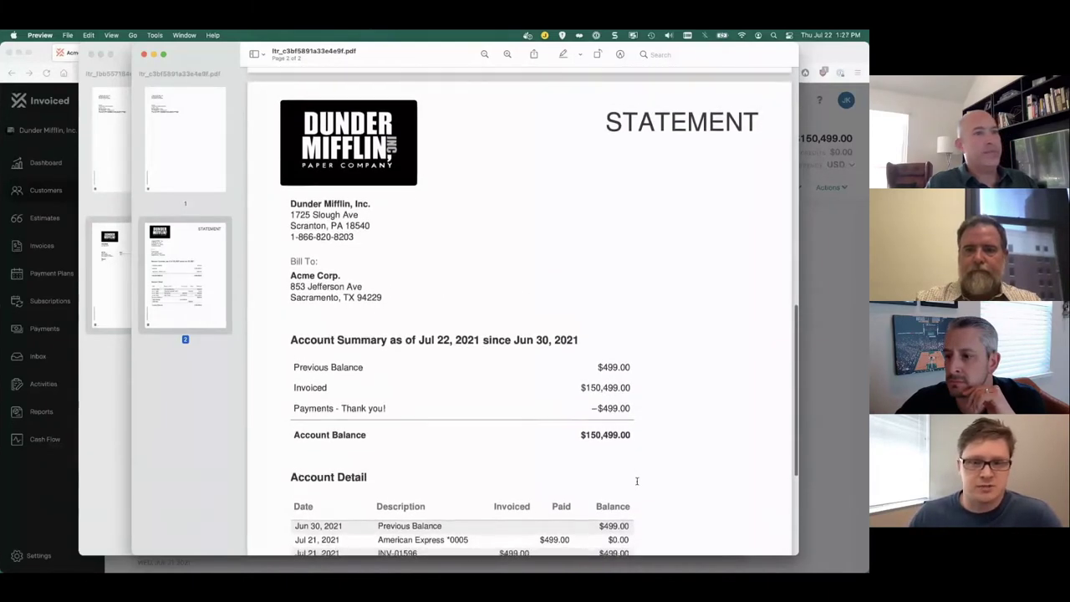
pyautogui.scroll(-2, 640, 492)
pyautogui.scroll(3, 643, 492)
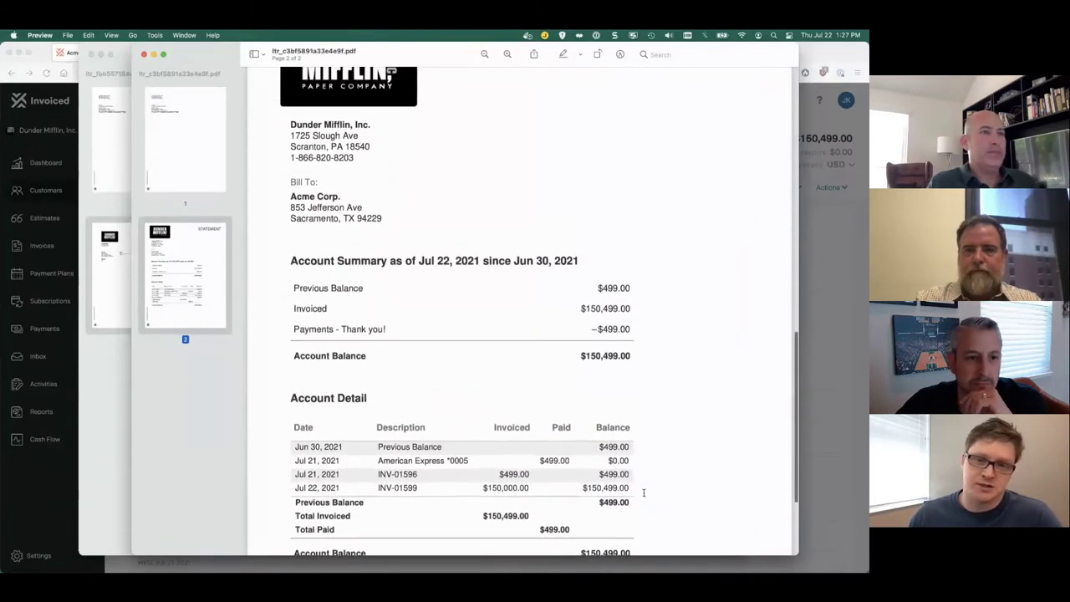
pyautogui.scroll(1, 659, 435)
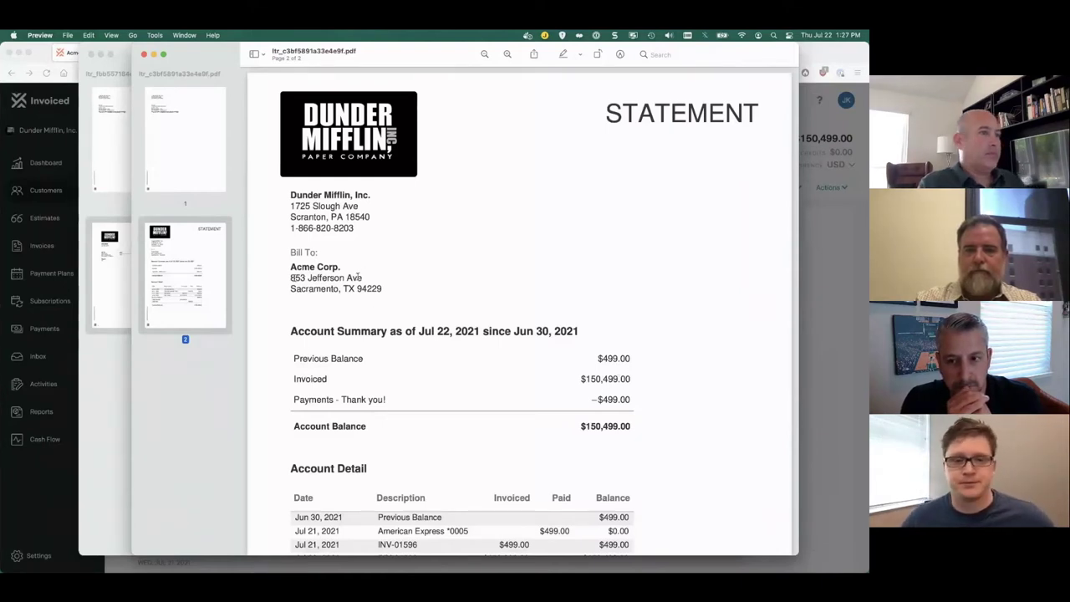
pyautogui.press('super+q')
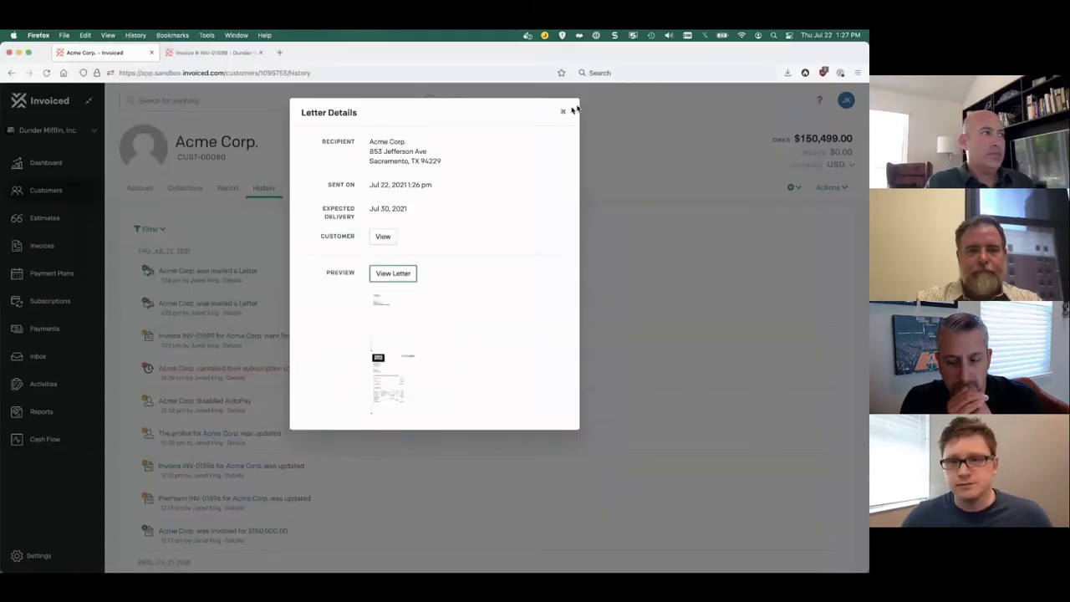
pyautogui.click(564, 111)
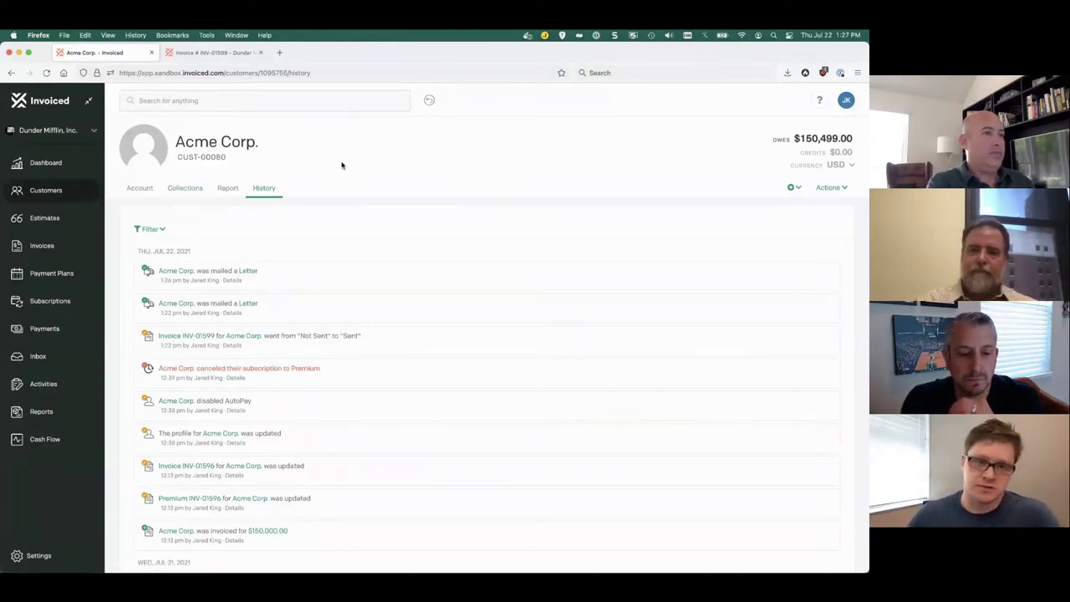
# Review the steps of the collections cadence assigned to Acme Corp
pyautogui.click(196, 196)
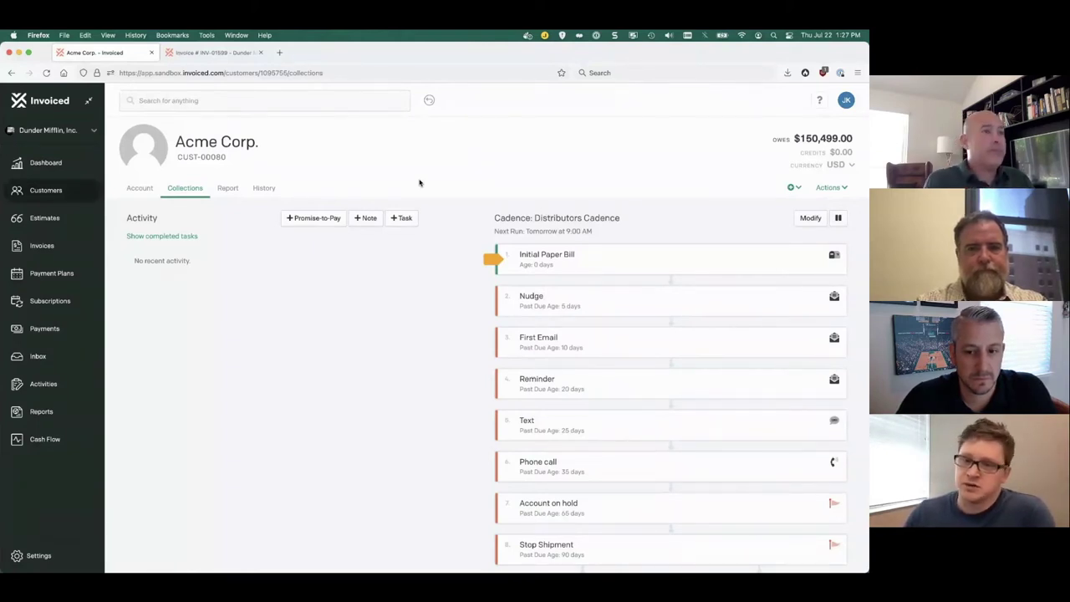
pyautogui.scroll(-2, 432, 280)
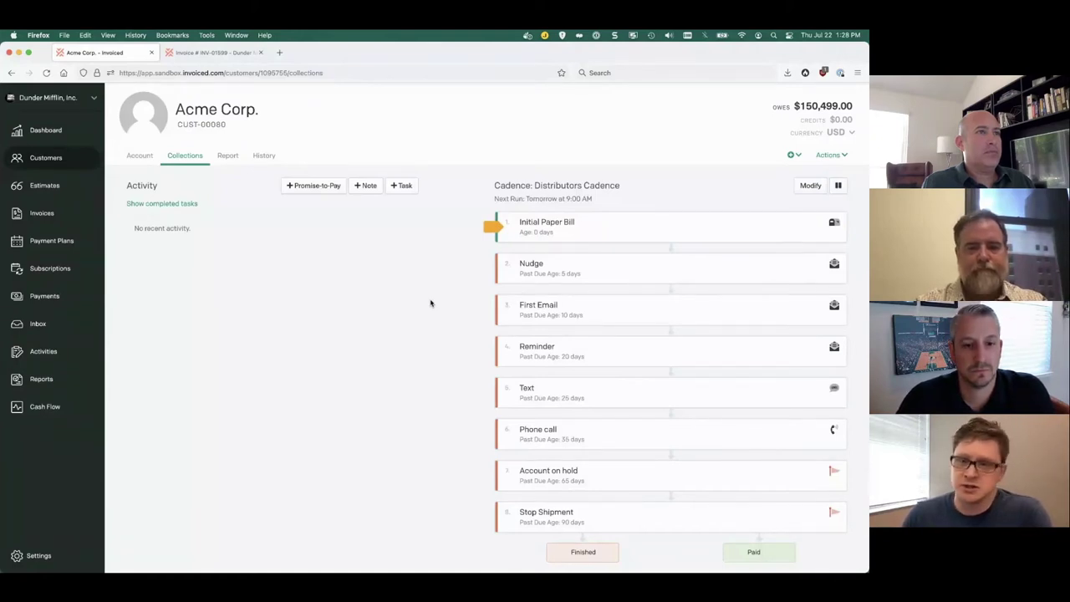
pyautogui.scroll(2, 458, 255)
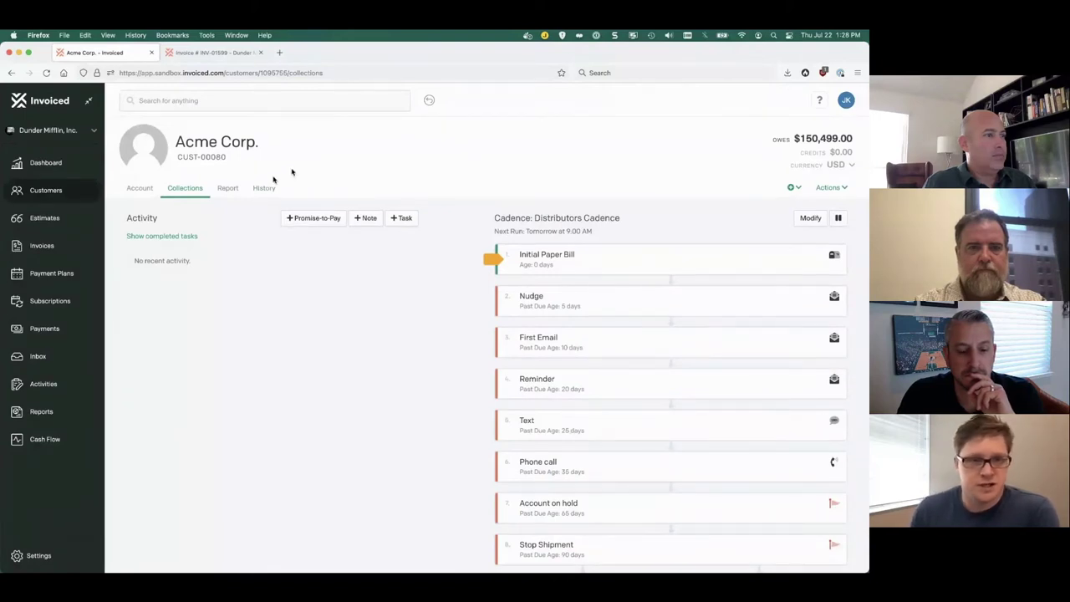
# In the customer portal, start a payment from Acme Corp.'s account statement and choose Check as the payment method
pyautogui.click(201, 55)
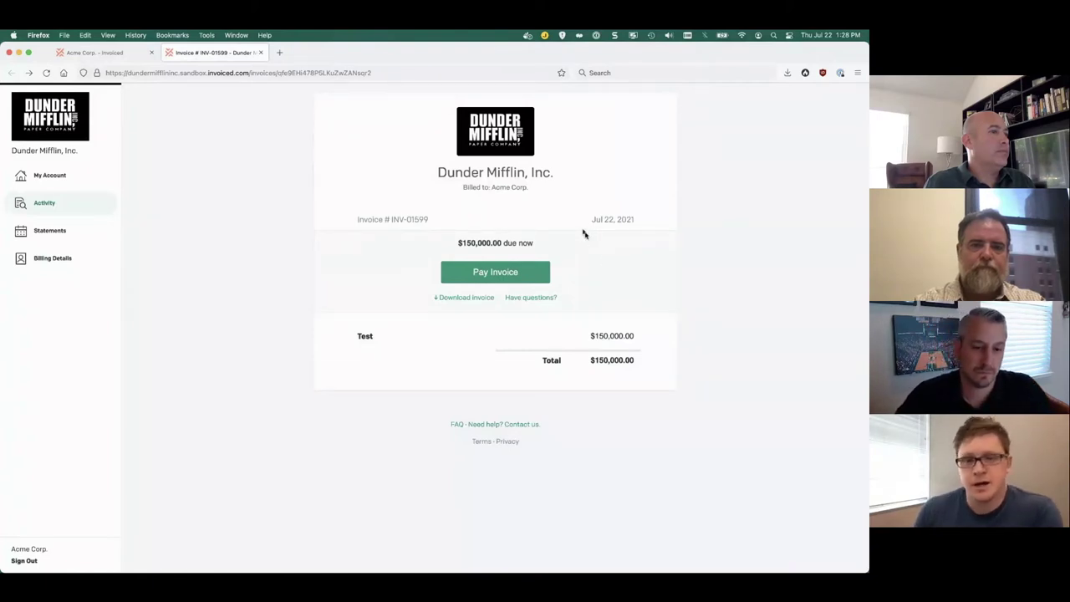
pyautogui.click(79, 231)
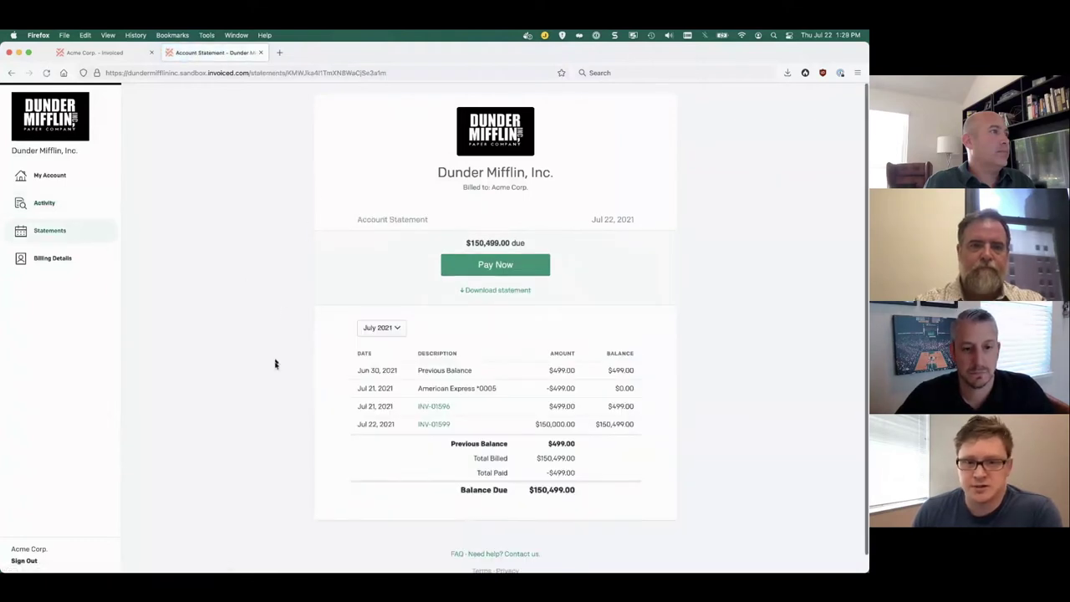
pyautogui.click(449, 274)
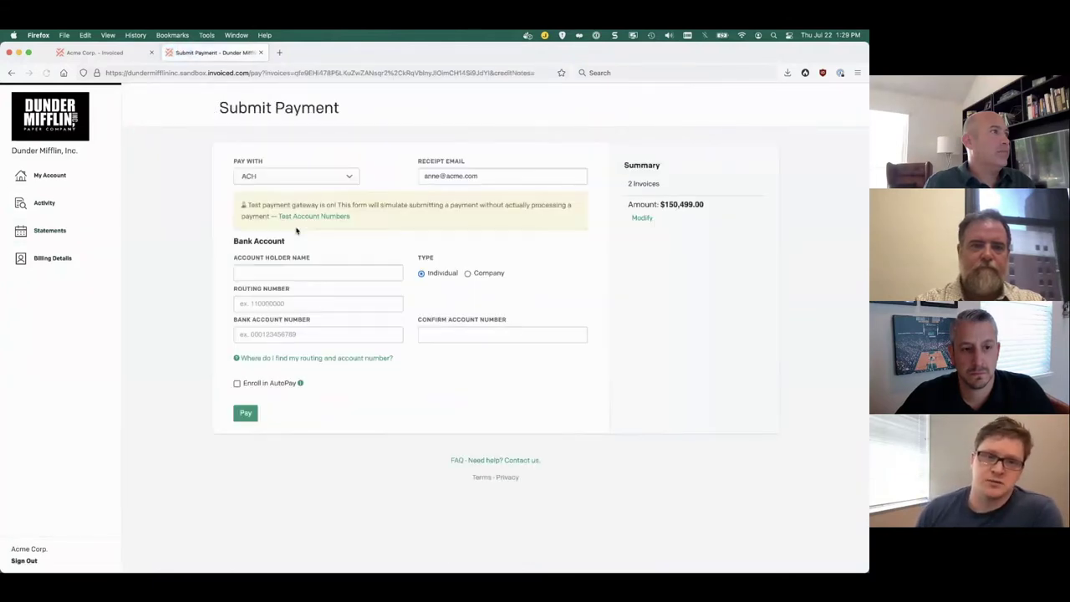
pyautogui.click(281, 178)
pyautogui.click(275, 184)
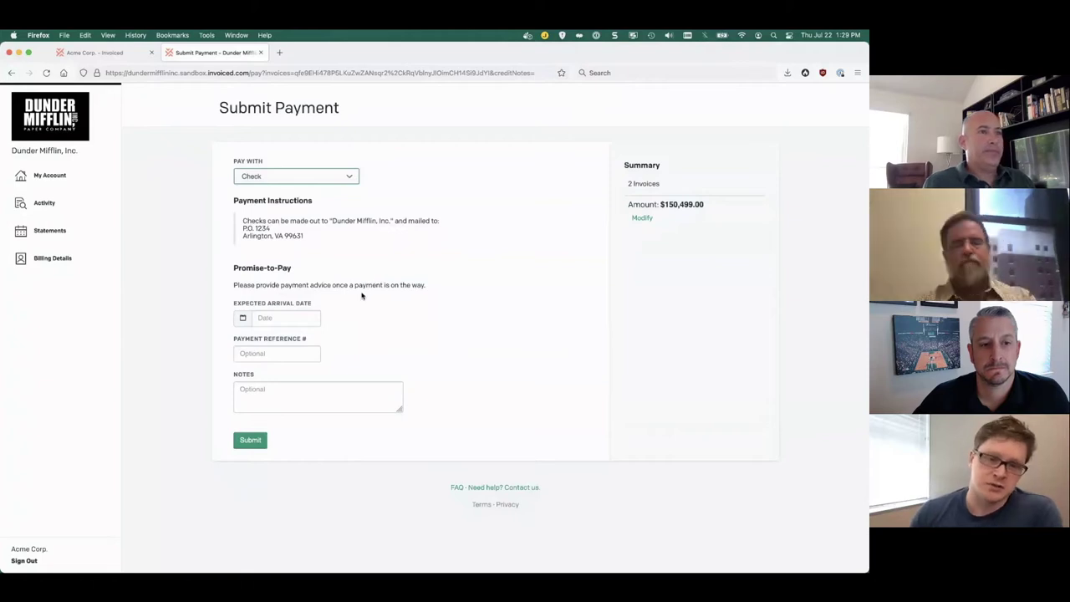
# Submit a promise-to-pay with expected arrival date Jul 30, 2021 and payment reference 4567
pyautogui.click(281, 317)
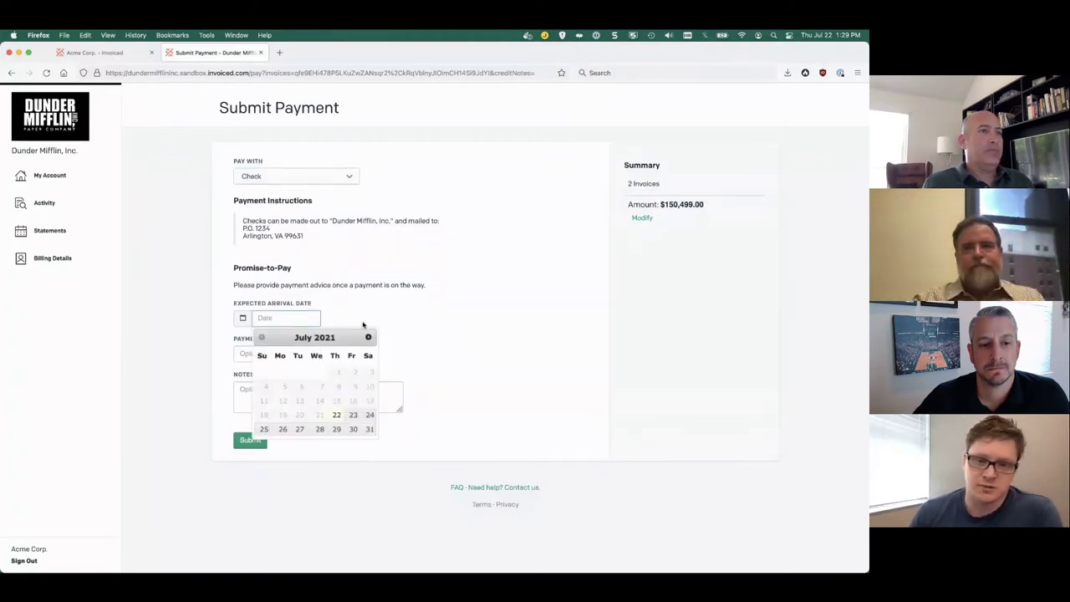
pyautogui.click(352, 430)
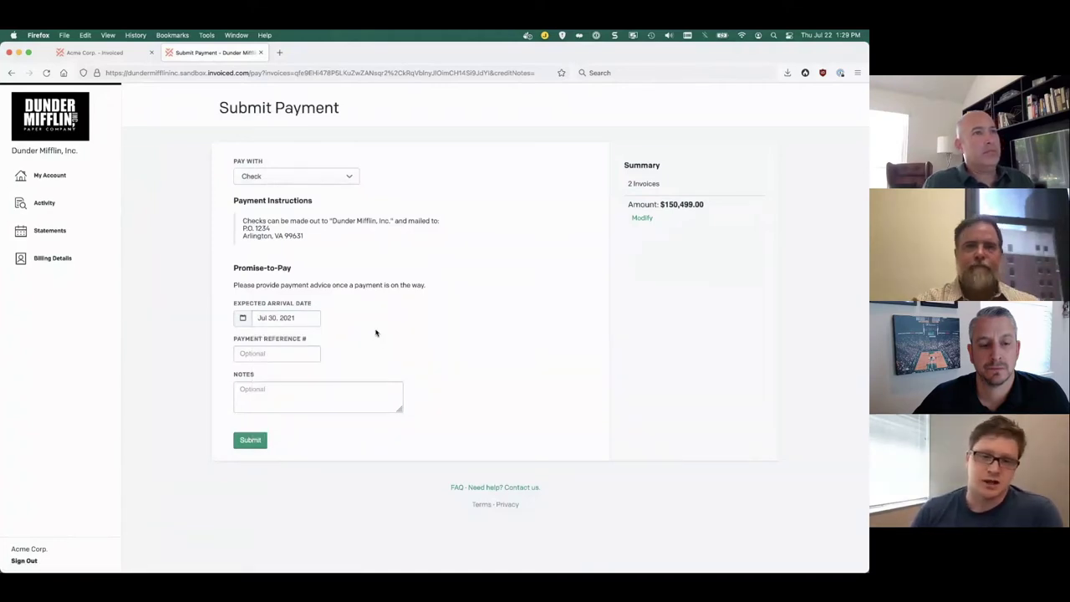
pyautogui.click(286, 356)
pyautogui.write('4567')
pyautogui.click(369, 357)
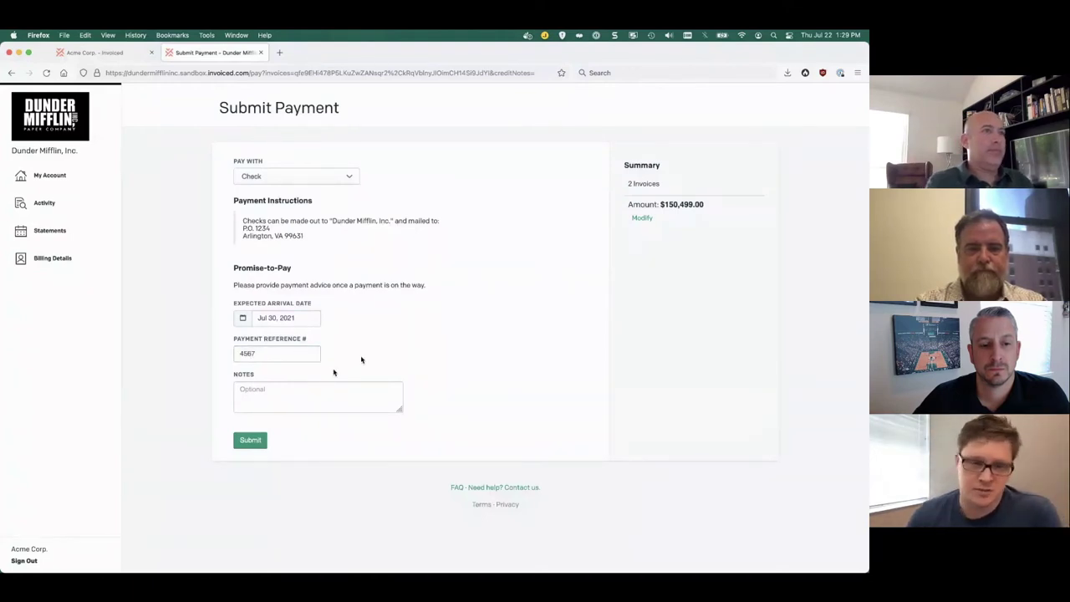
pyautogui.click(248, 446)
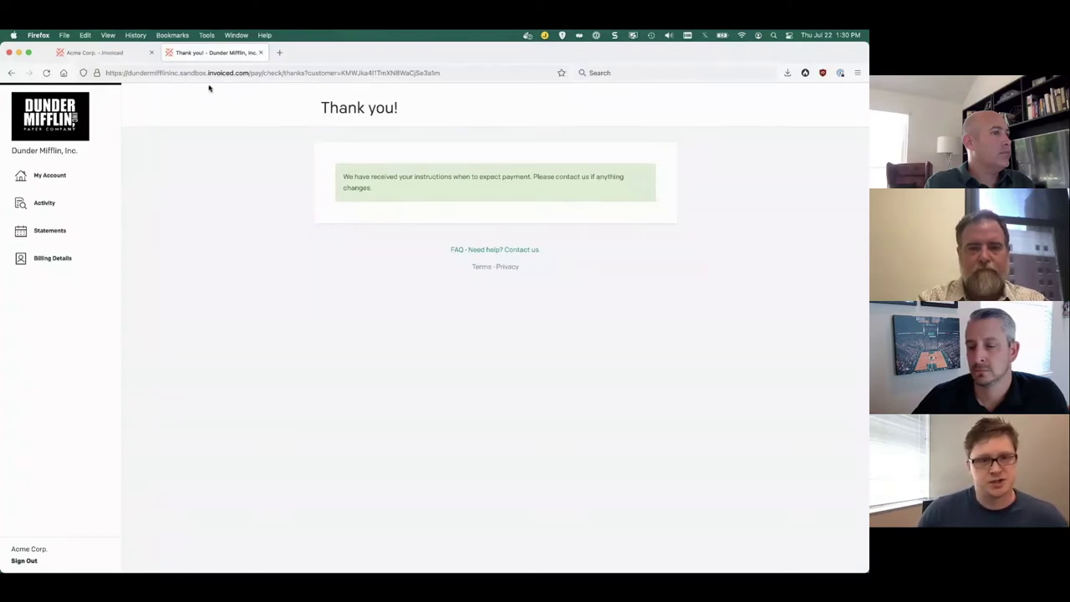
# Return to the Invoiced back office, open the unapplied check payment with reference 4567 and check its CashMatch AI match
pyautogui.click(119, 53)
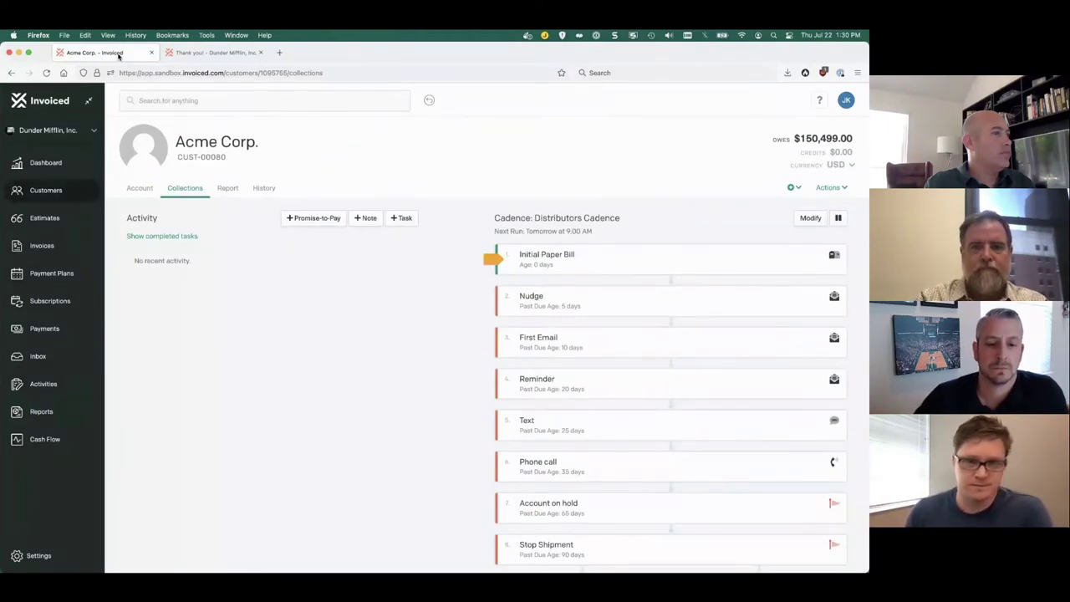
pyautogui.click(39, 331)
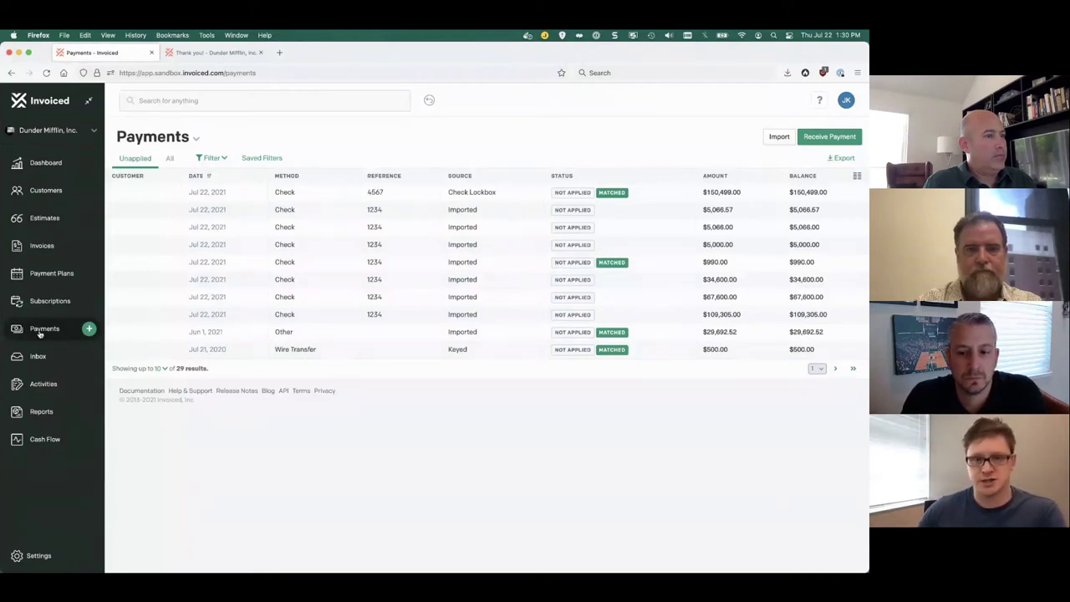
pyautogui.click(325, 198)
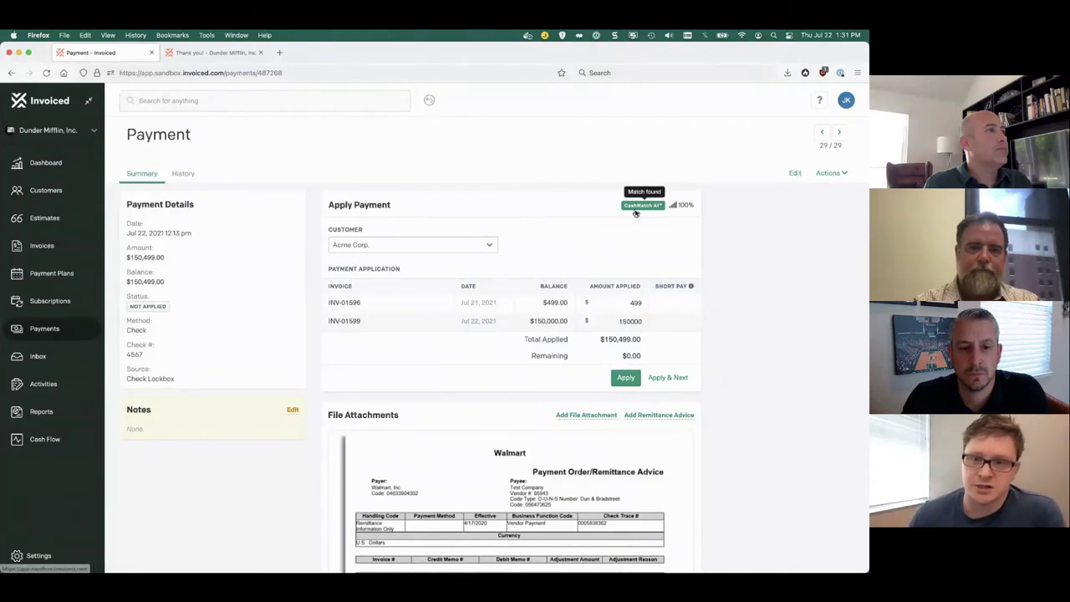
pyautogui.moveTo(638, 212)
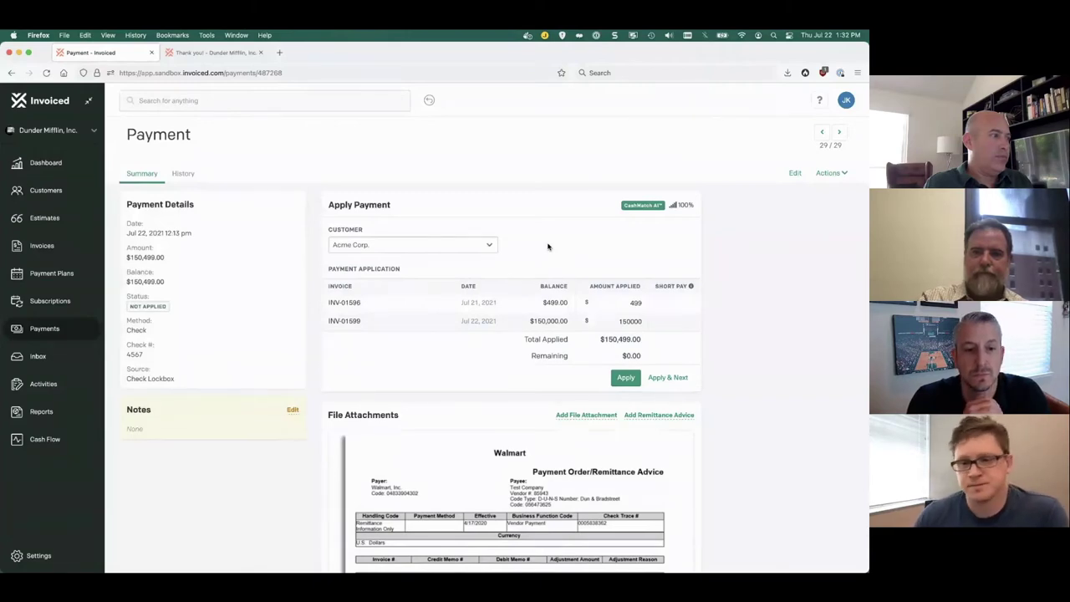
# Examine the remittance advice and check image attached to the payment
pyautogui.scroll(-1, 547, 247)
pyautogui.scroll(-2, 743, 469)
pyautogui.scroll(-2, 743, 469)
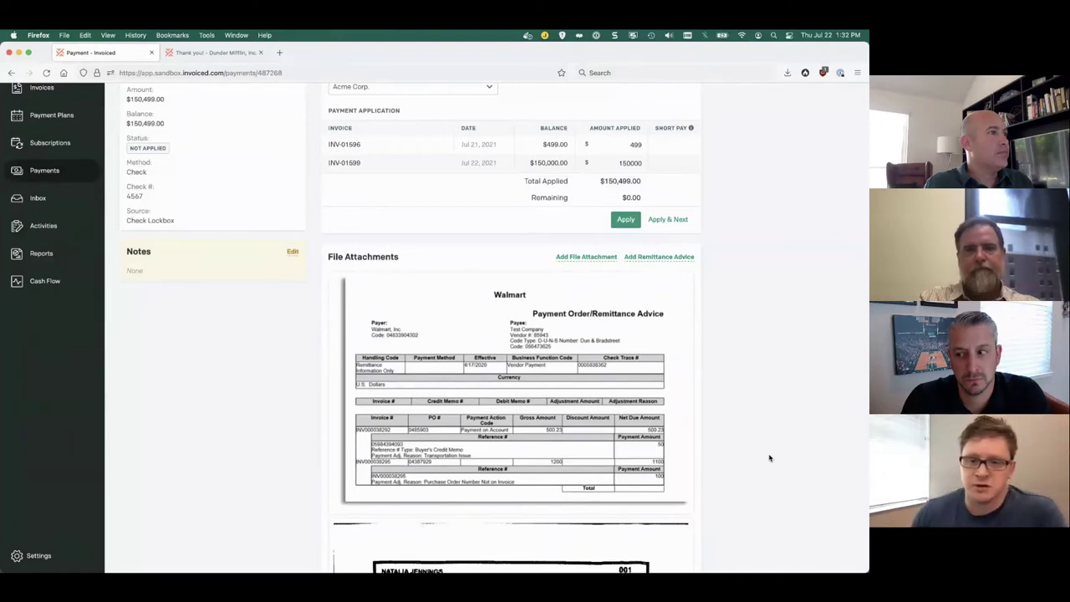
pyautogui.scroll(-3, 770, 457)
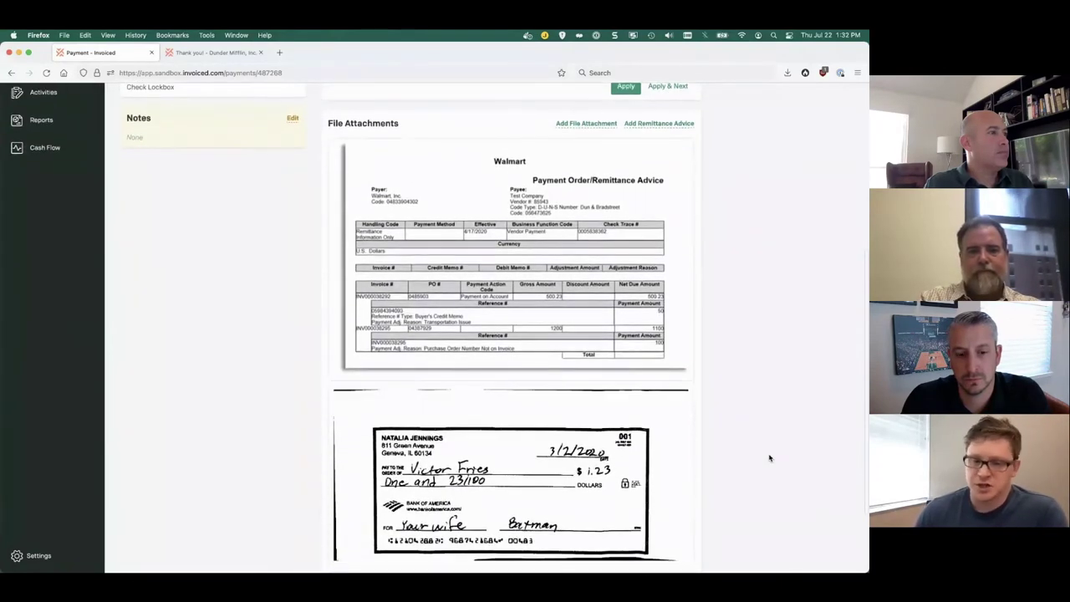
# Finish reviewing the payment's attachments and apply the Acme Corp. check to invoices INV-01596 and INV-01599 as matched
pyautogui.scroll(-1, 770, 458)
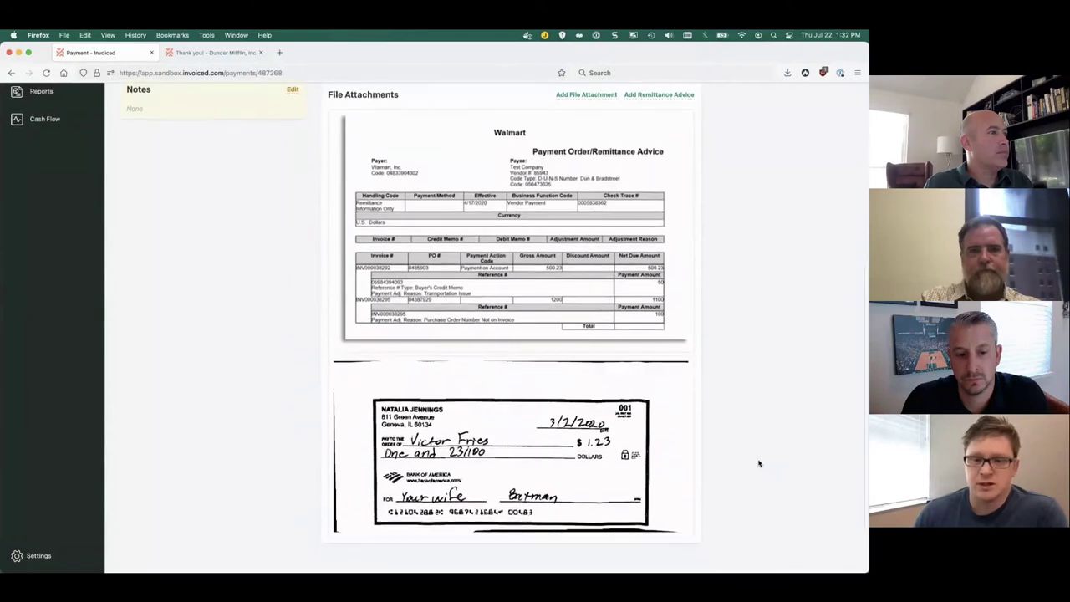
pyautogui.scroll(2, 795, 412)
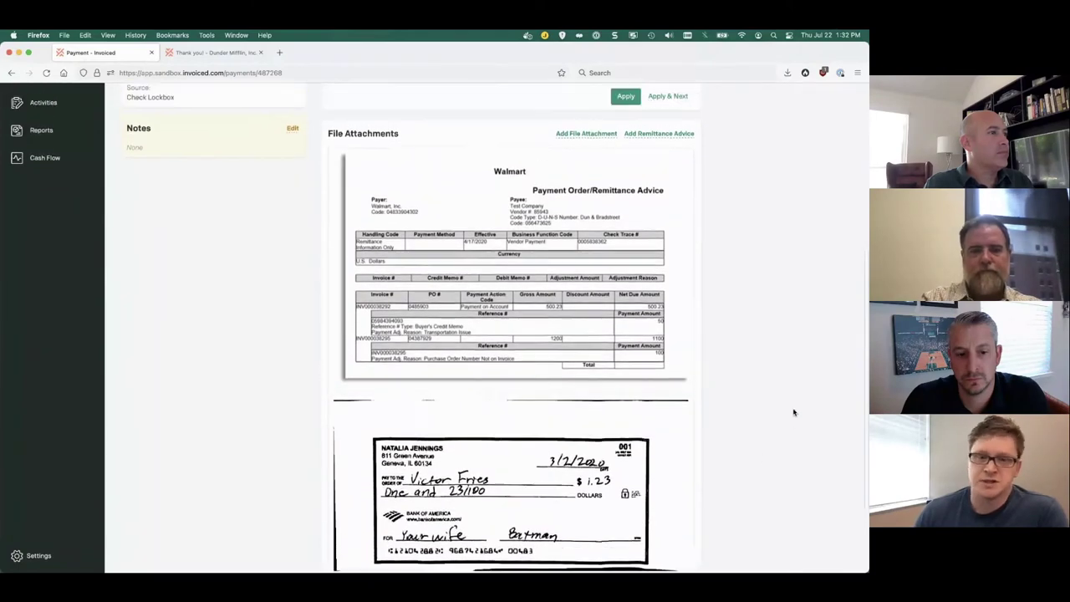
pyautogui.scroll(2, 795, 413)
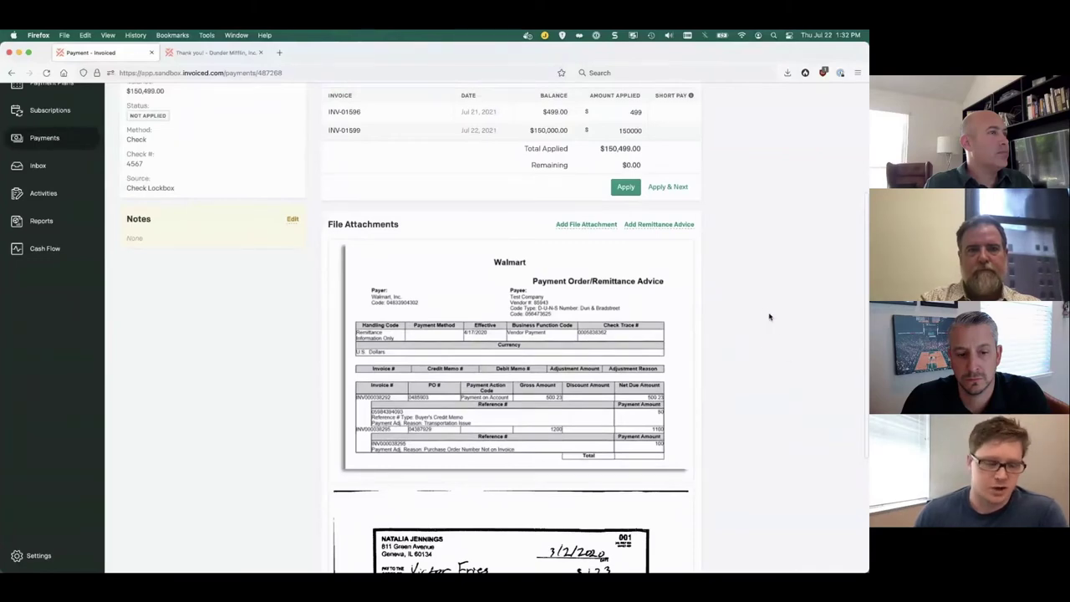
pyautogui.scroll(6, 775, 292)
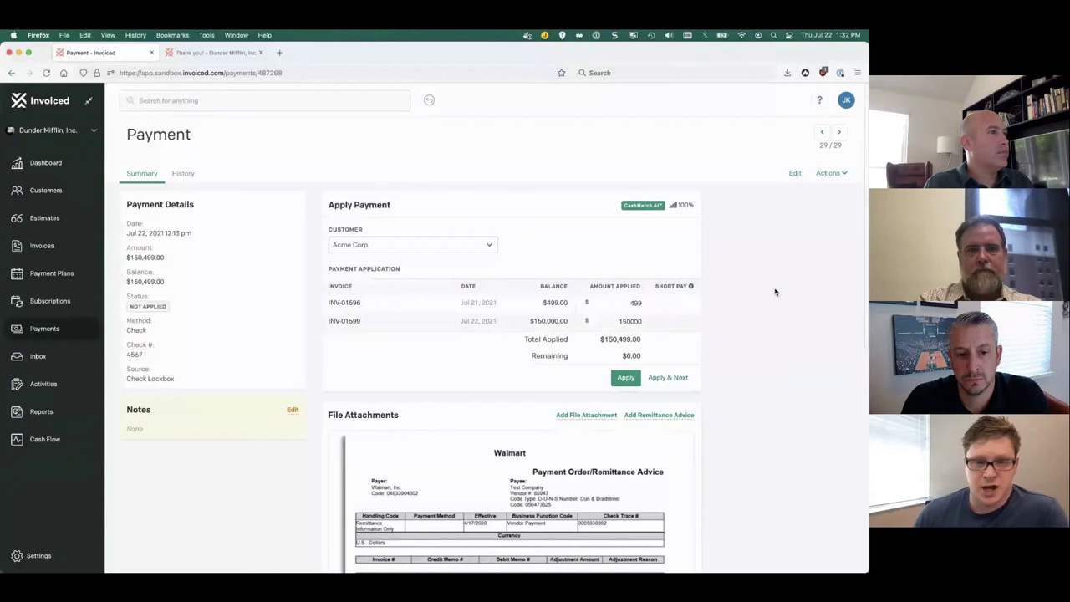
pyautogui.click(626, 378)
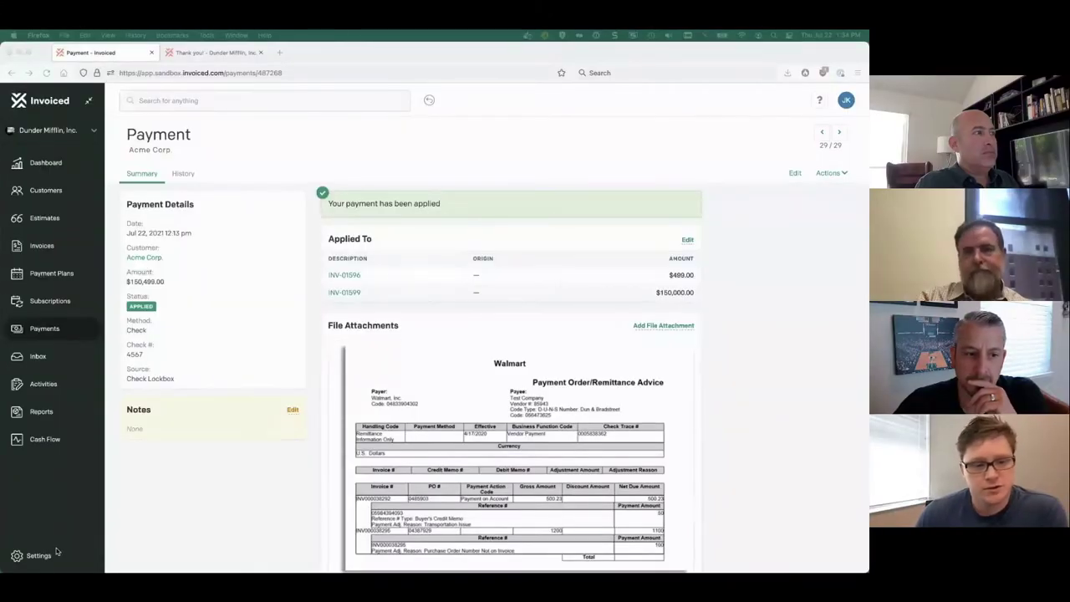
# In the chasing settings, start a duplicate of the Distributors Cadence and open its Initial Paper Bill schedule step
pyautogui.click(38, 556)
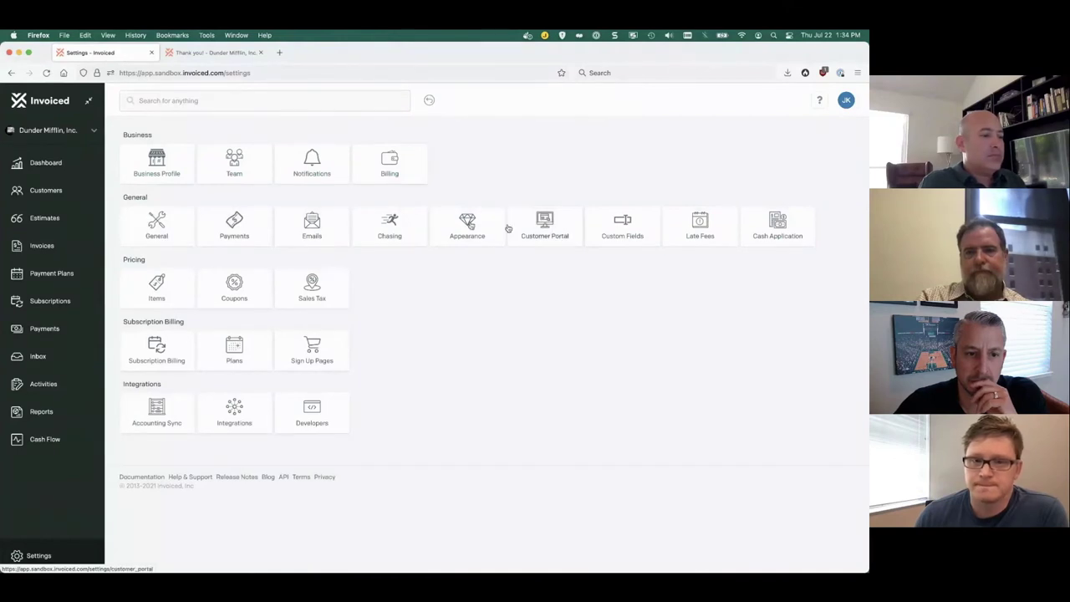
pyautogui.click(418, 224)
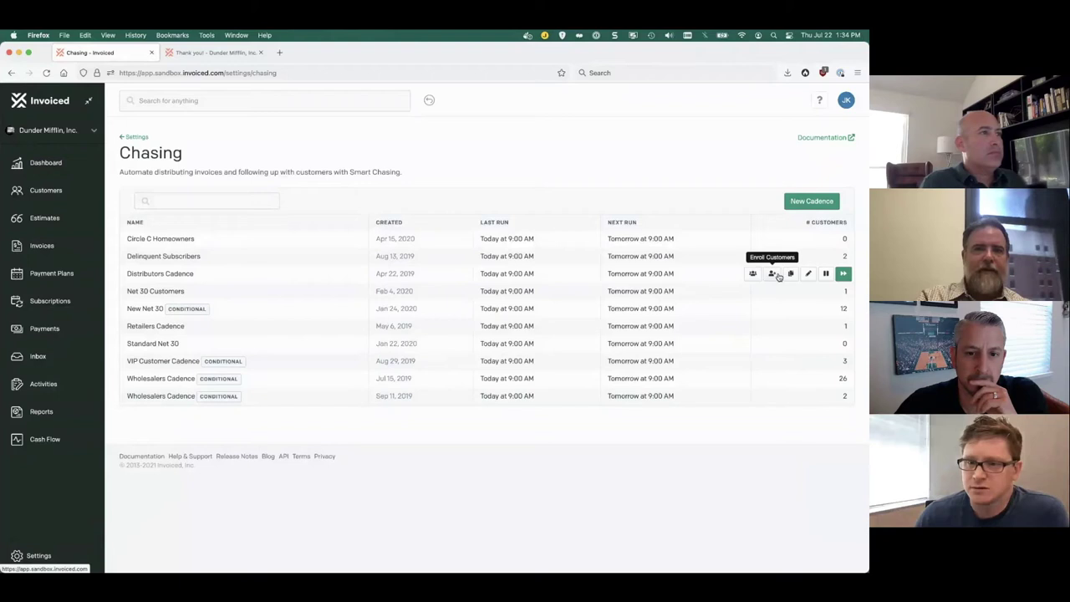
pyautogui.click(790, 273)
pyautogui.click(182, 192)
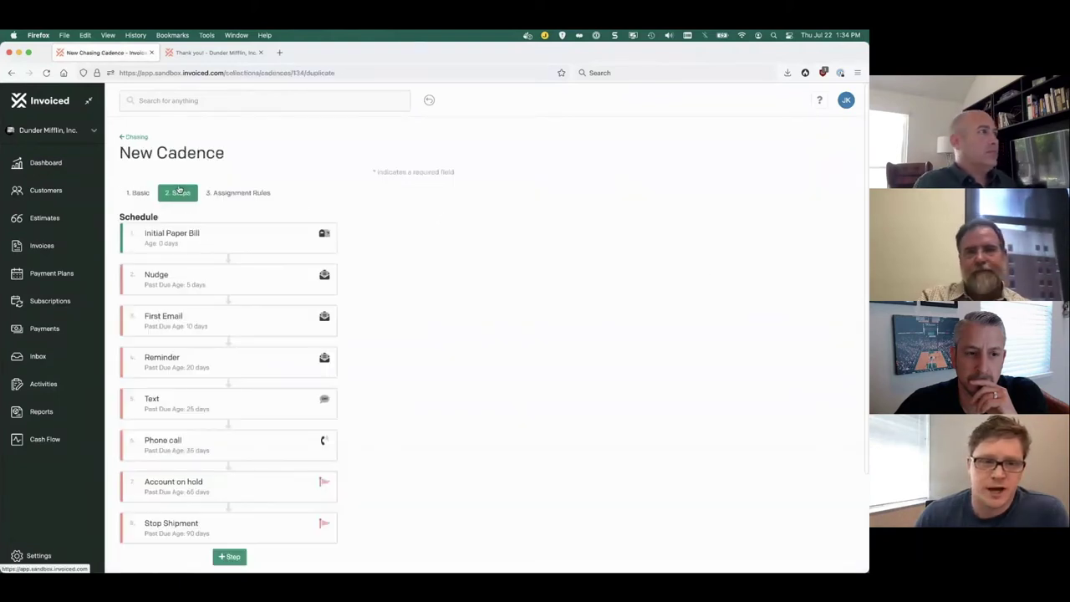
pyautogui.click(241, 238)
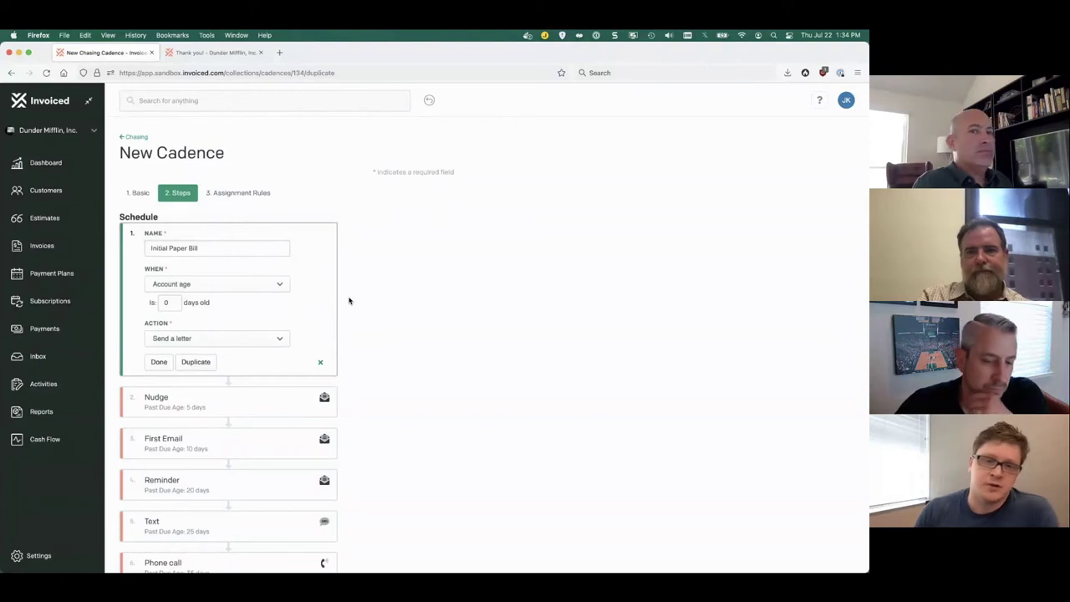
# Set the new cadence's assignment rule for new customers to "Certain conditions are met"
pyautogui.click(237, 195)
pyautogui.click(208, 234)
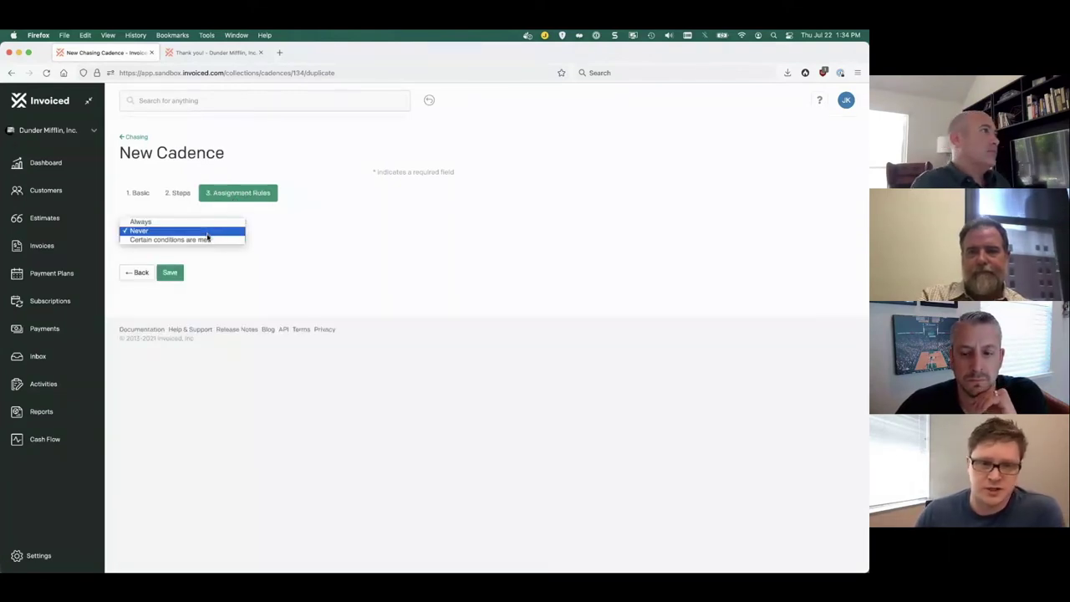
pyautogui.click(209, 240)
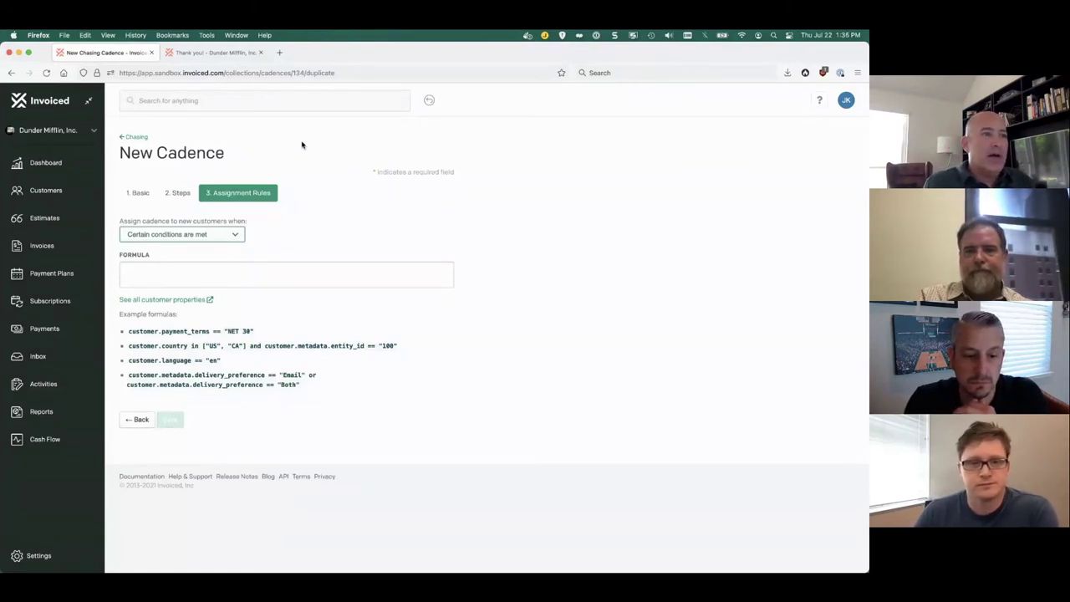
# Leave the new cadence without saving and open the recently viewed Acme Corp. customer record
pyautogui.click(429, 101)
pyautogui.click(431, 153)
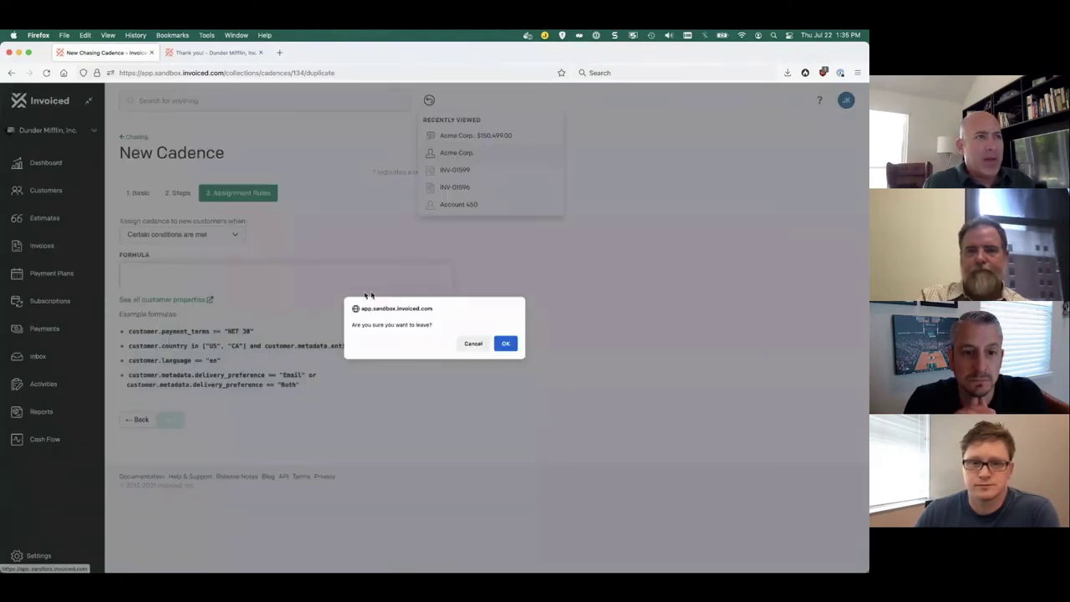
pyautogui.press('Return')
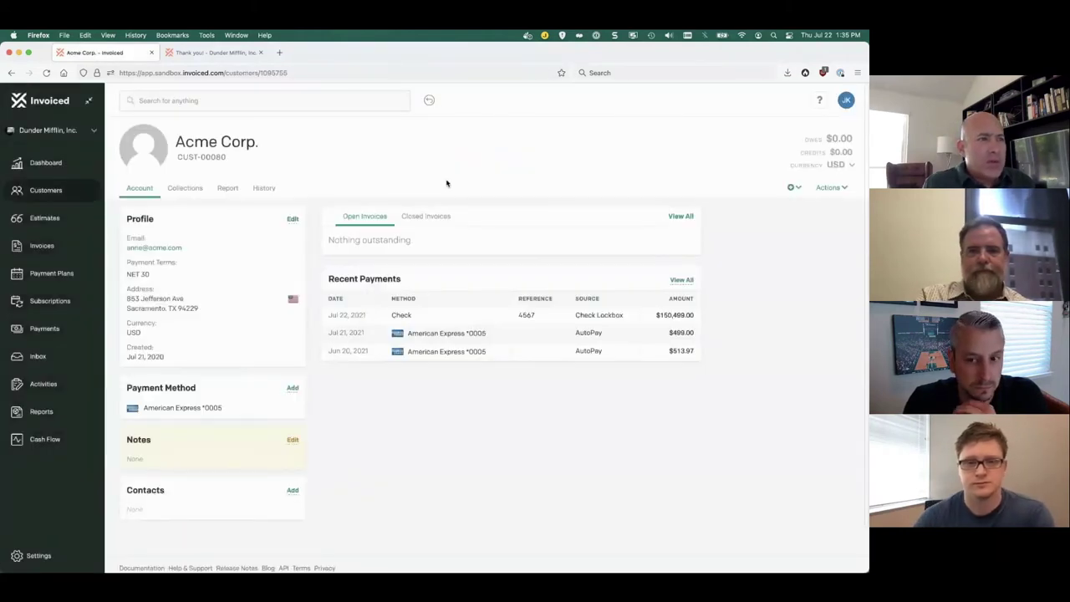